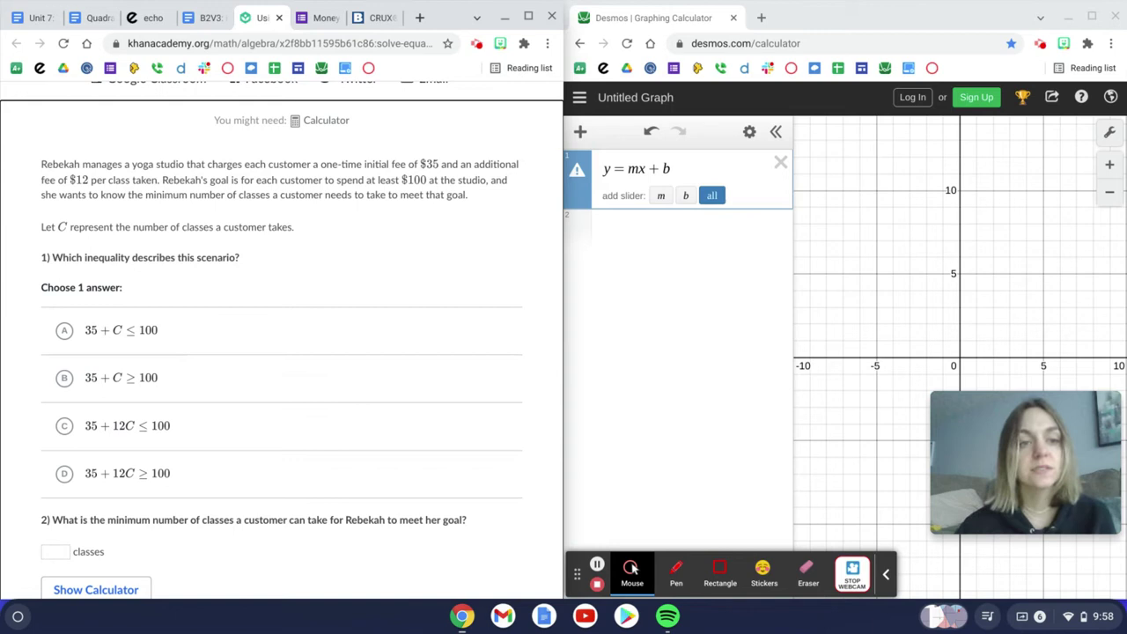
# - Review the per-class fee and $100 goal wording, then place the cursor after b in y = mx + b
pyautogui.tripleClick(255, 180)
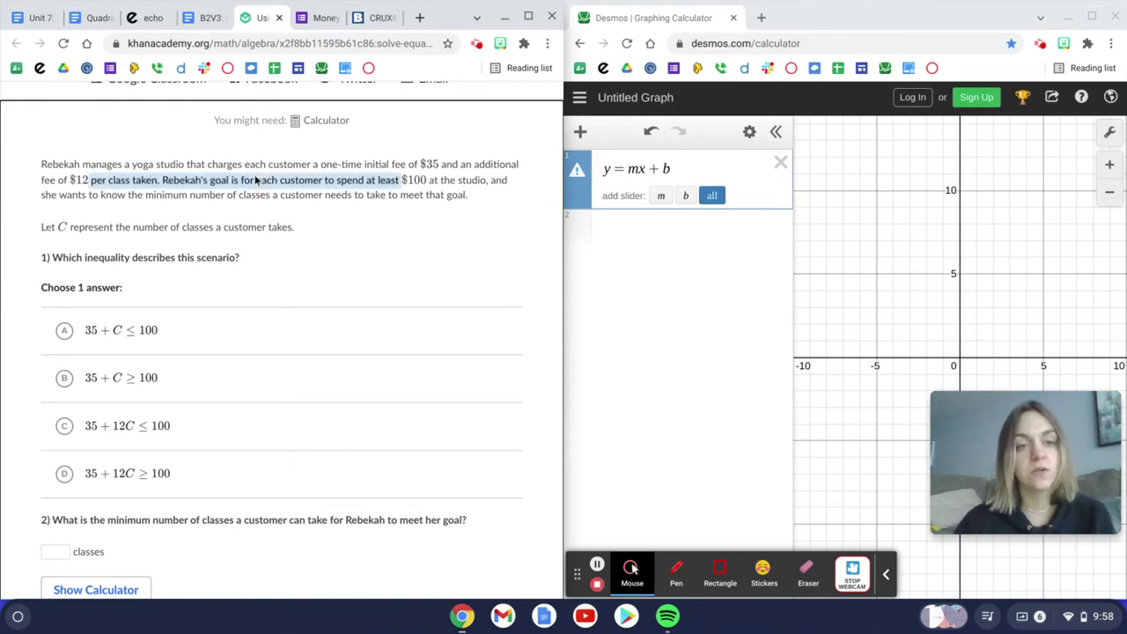
pyautogui.click(144, 154)
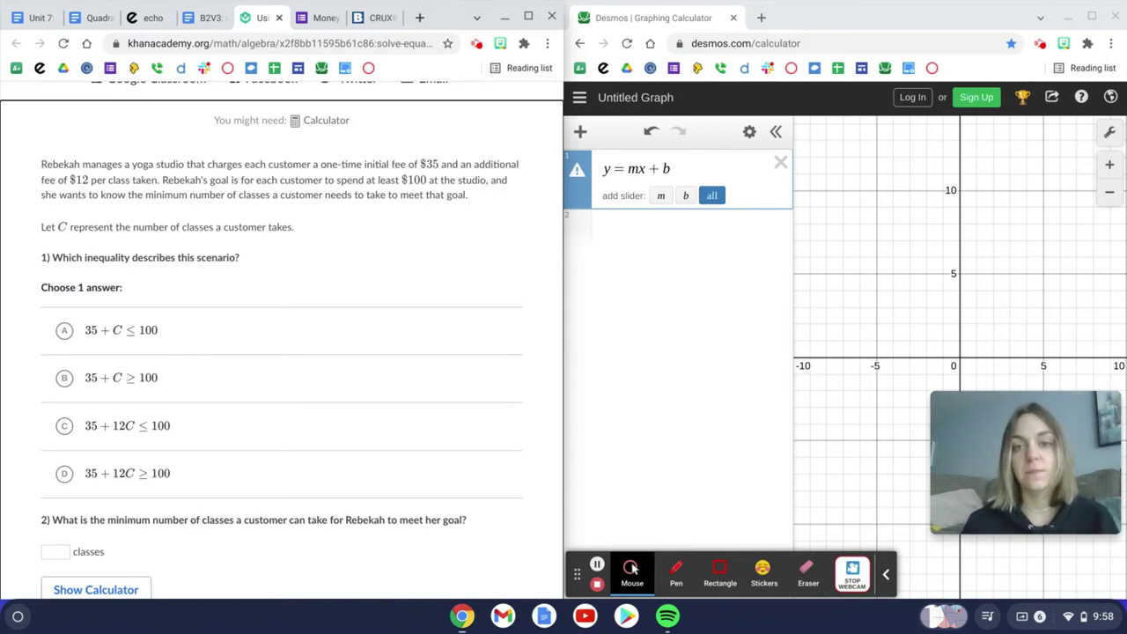
pyautogui.moveTo(701, 171); pyautogui.dragTo(593, 170)
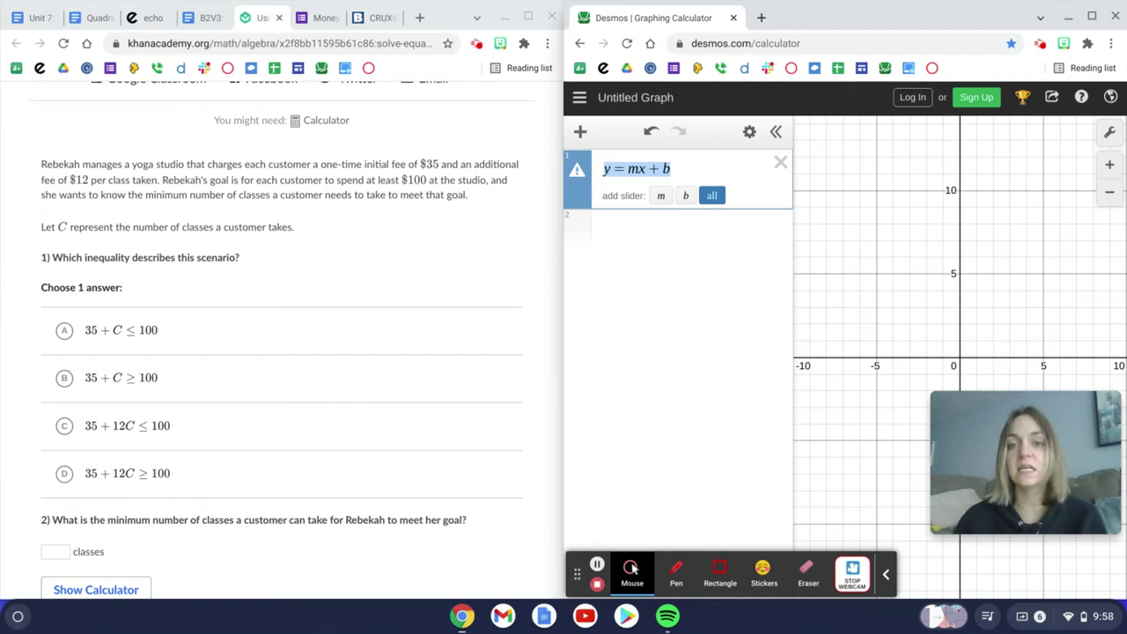
pyautogui.click(628, 171)
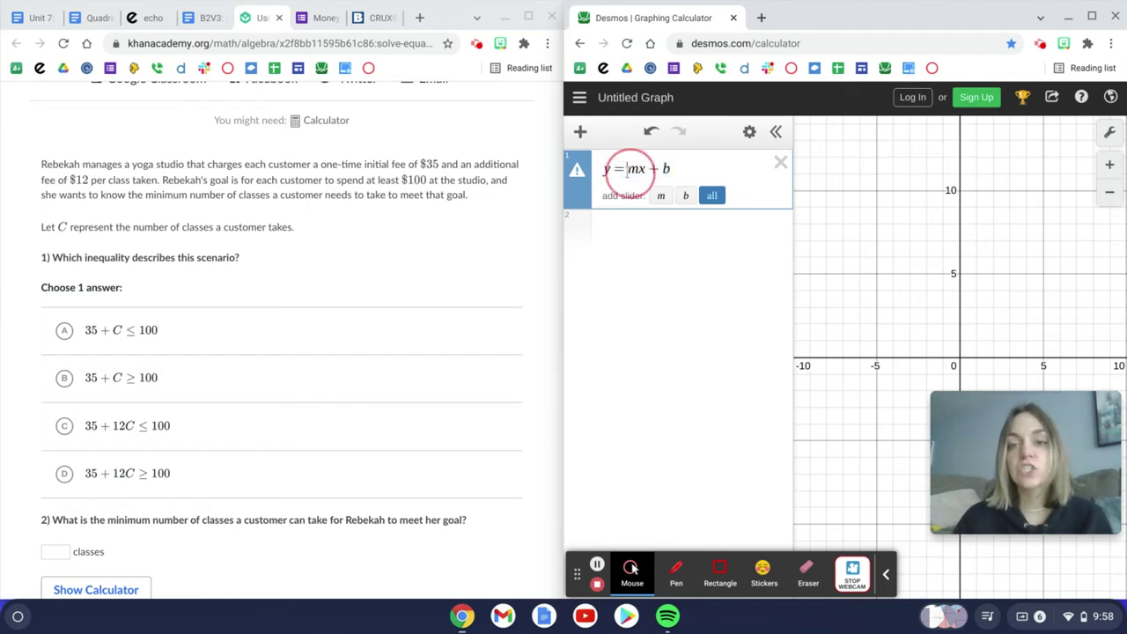
pyautogui.moveTo(627, 171); pyautogui.dragTo(615, 169)
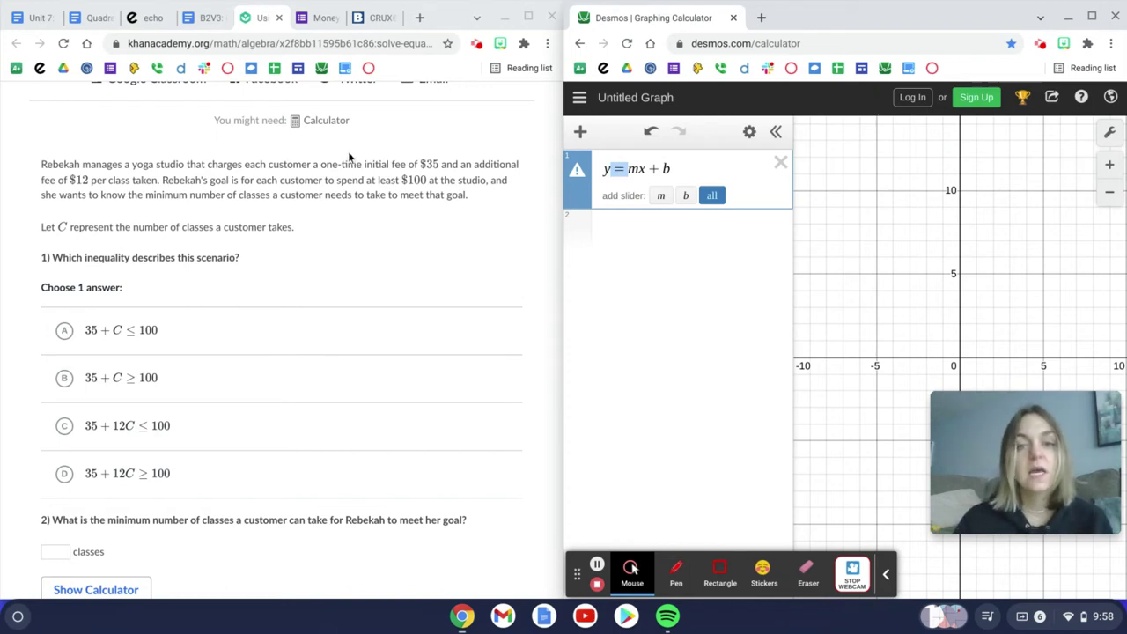
pyautogui.click(711, 167)
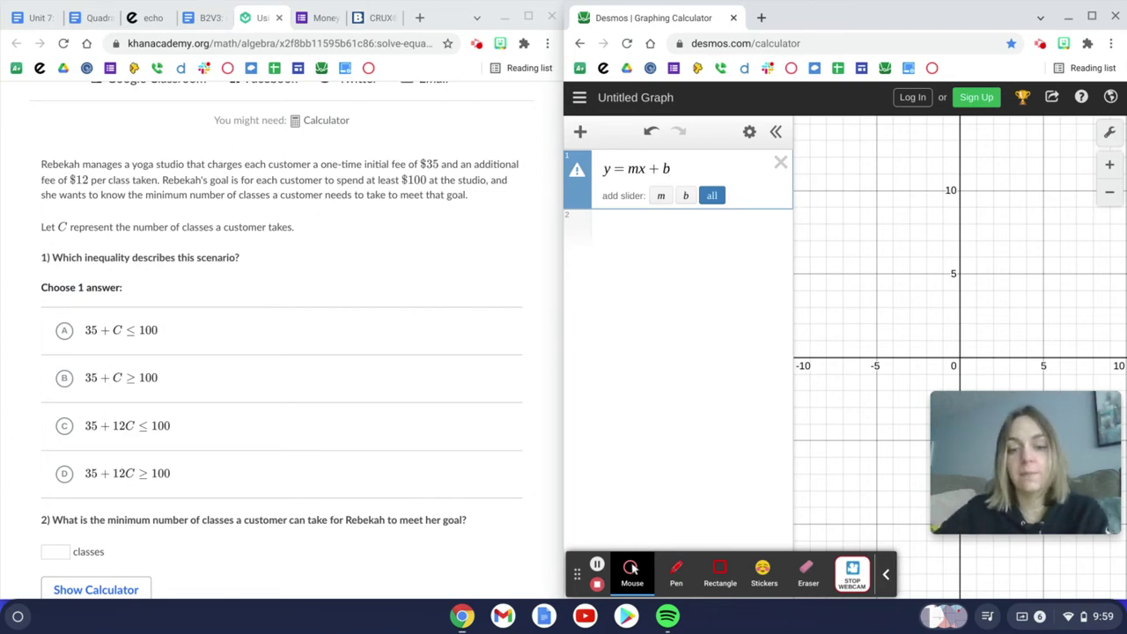
# - Replace b with 35 and m with 12 so the expression reads y = 12x + 35
pyautogui.press('BackSpace')
pyautogui.write('35')
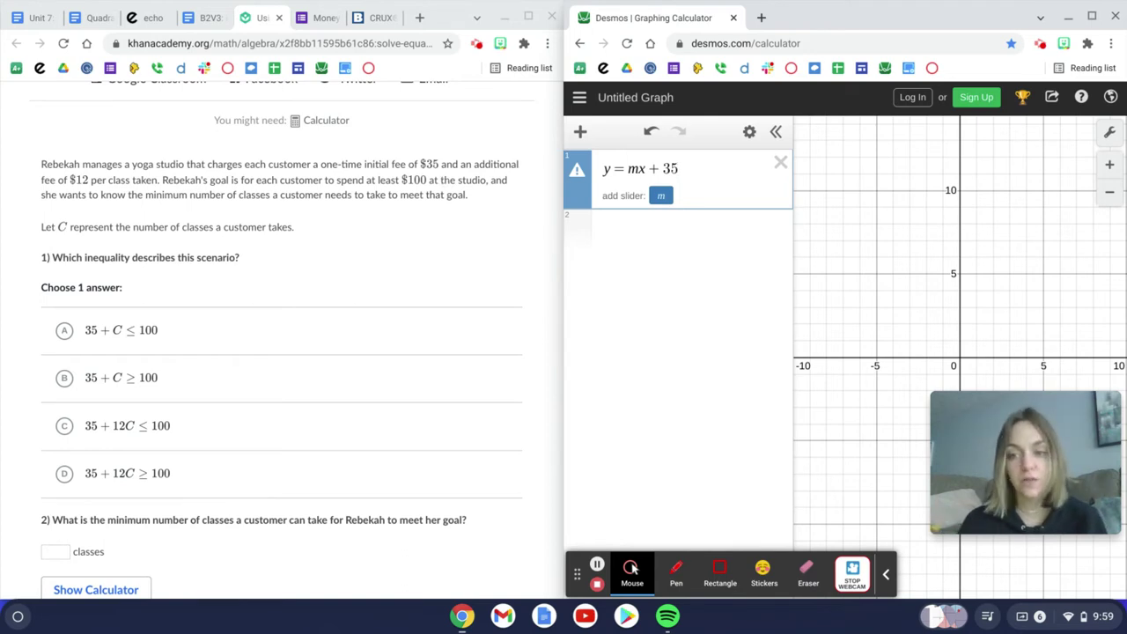
pyautogui.press('Left')
pyautogui.press('Left')
pyautogui.press('Left')
pyautogui.press('Left')
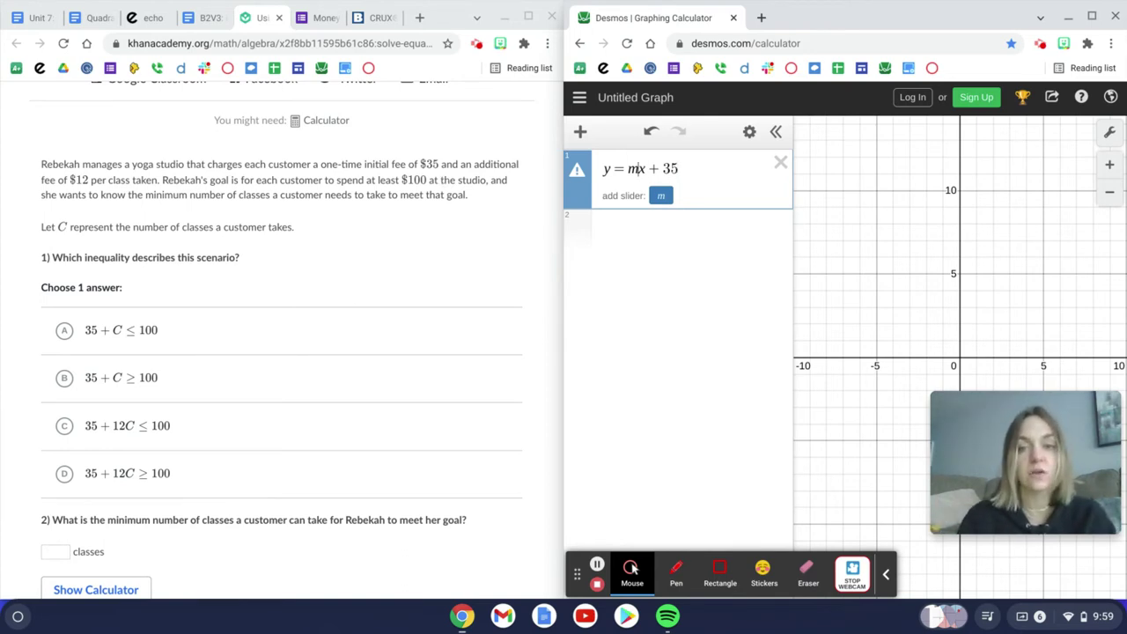
pyautogui.press('BackSpace')
pyautogui.write('12')
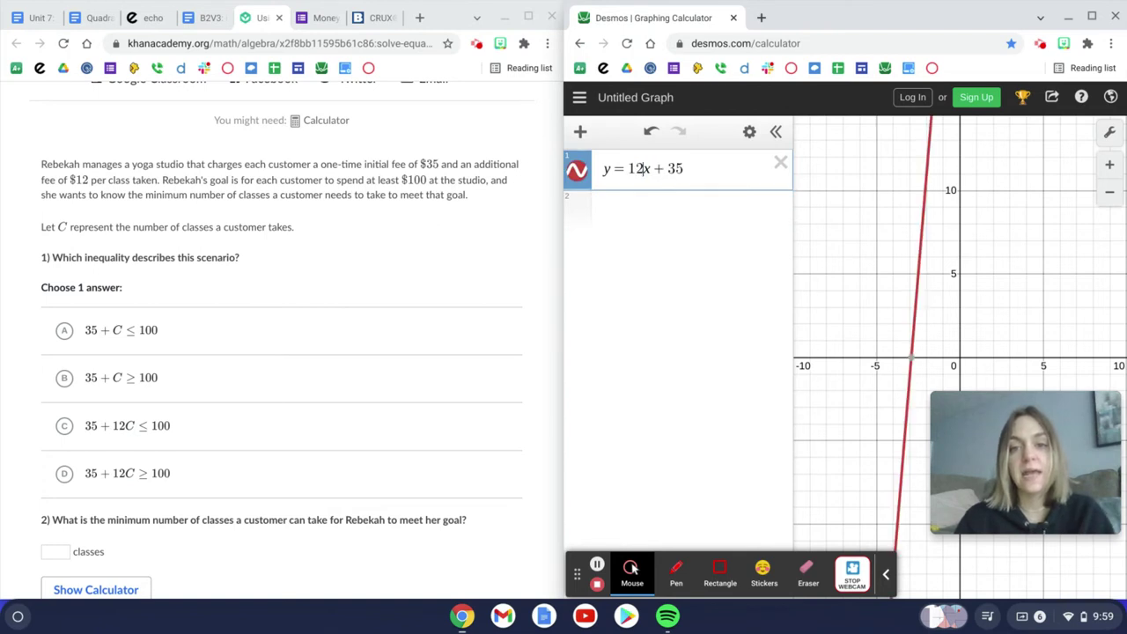
pyautogui.press('Left')
pyautogui.press('Left')
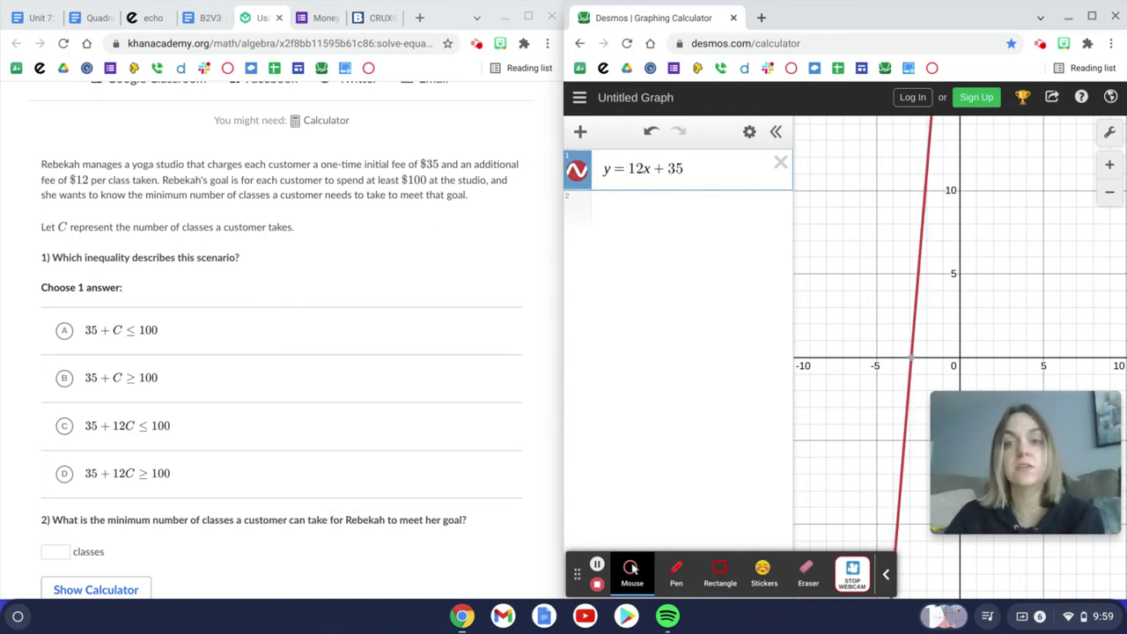
pyautogui.press('Right')
pyautogui.press('Left')
pyautogui.press('Right')
pyautogui.press('Right')
pyautogui.press('Right')
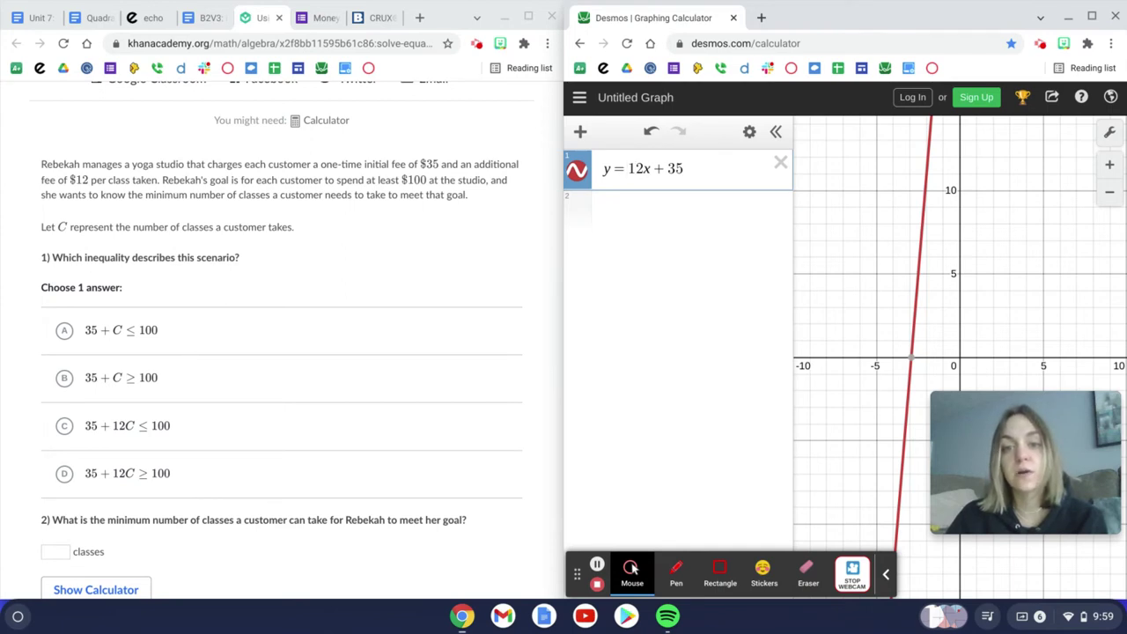
pyautogui.press('Right')
pyautogui.press('Right')
pyautogui.press('Right')
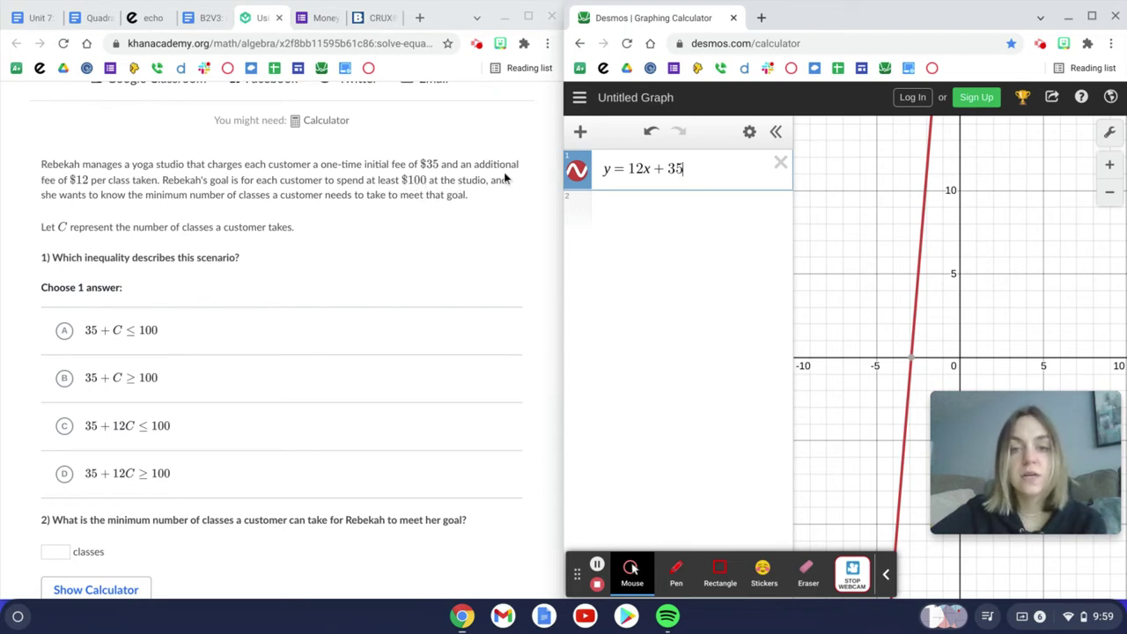
# - Replace the y on the left side with 100
pyautogui.click(614, 170)
pyautogui.press('BackSpace')
pyautogui.write('100')
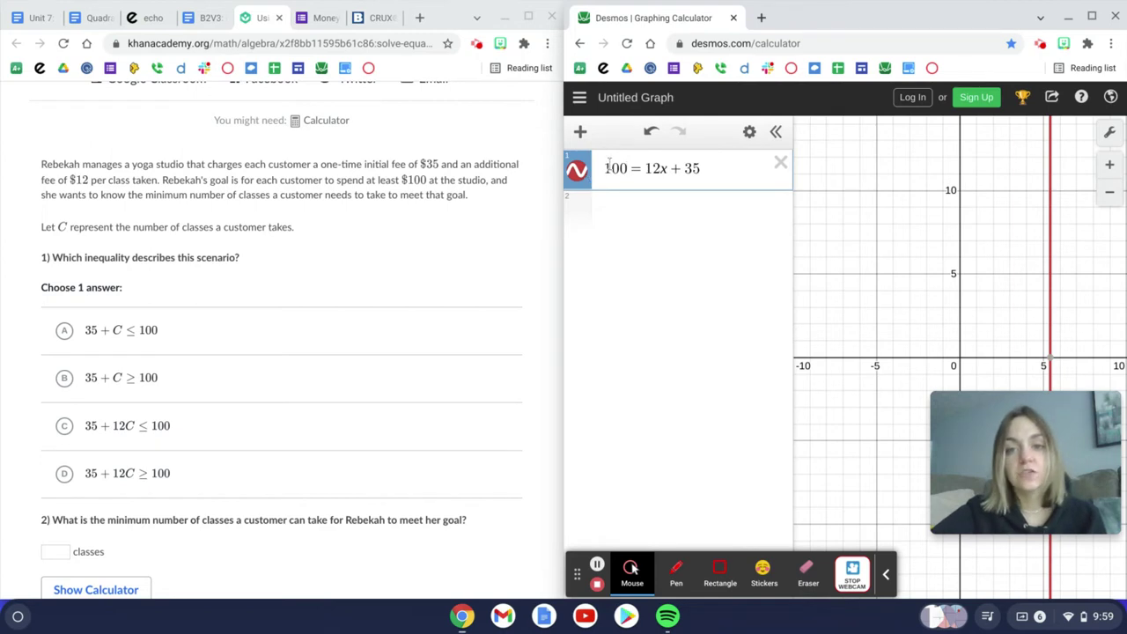
# - Change the equals sign to ≤, giving 100 ≤ 12x + 35
pyautogui.moveTo(738, 170); pyautogui.dragTo(645, 168)
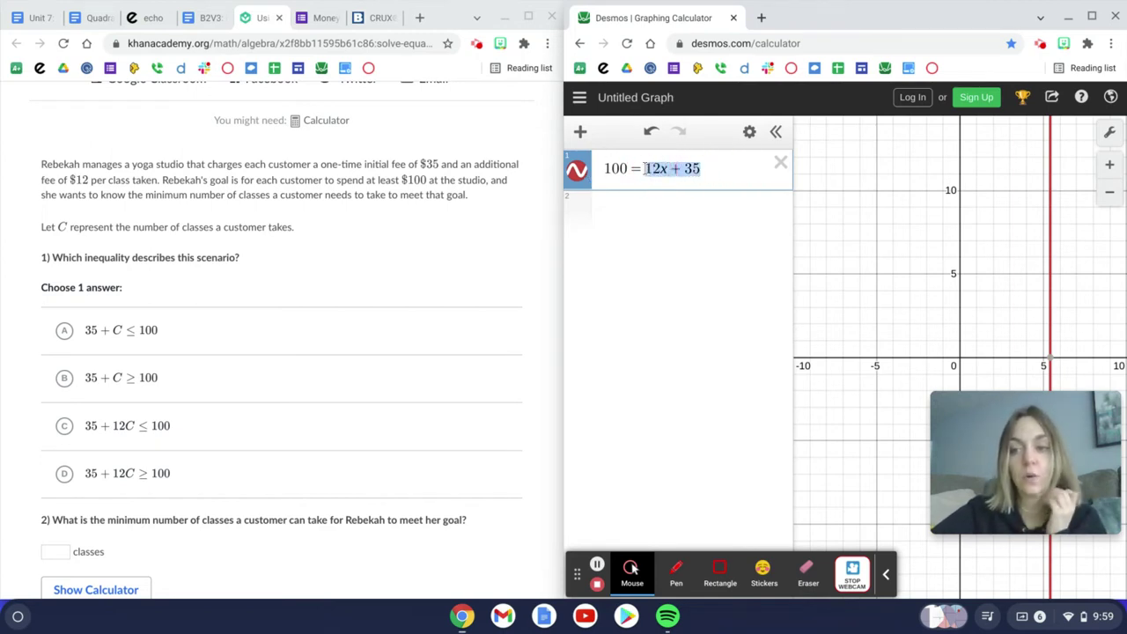
pyautogui.click(615, 168)
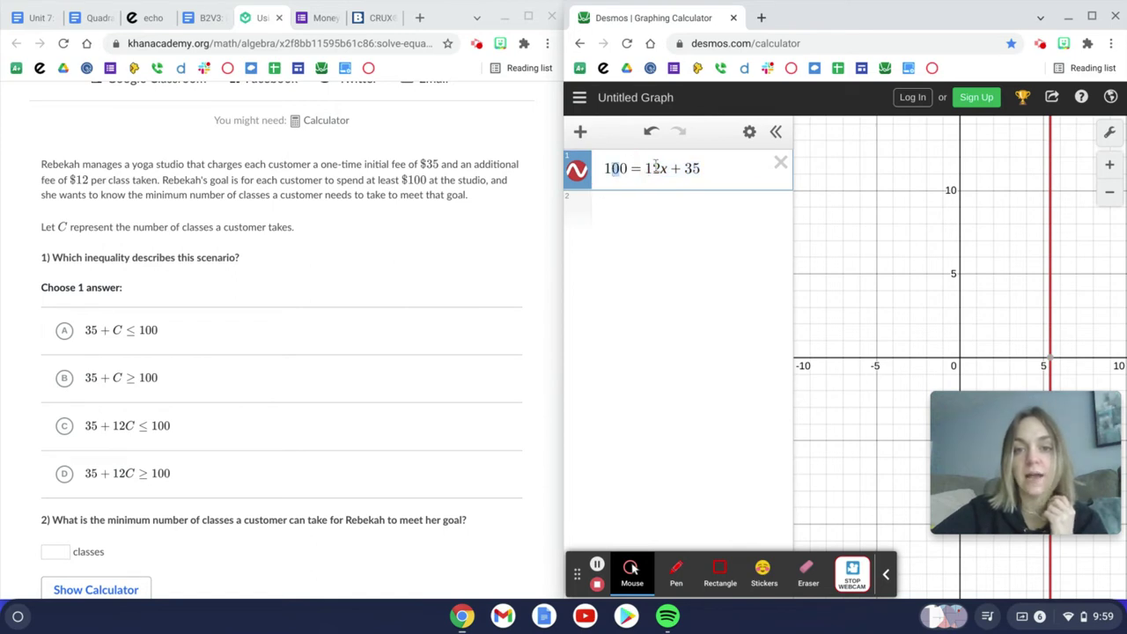
pyautogui.moveTo(703, 168); pyautogui.dragTo(650, 168)
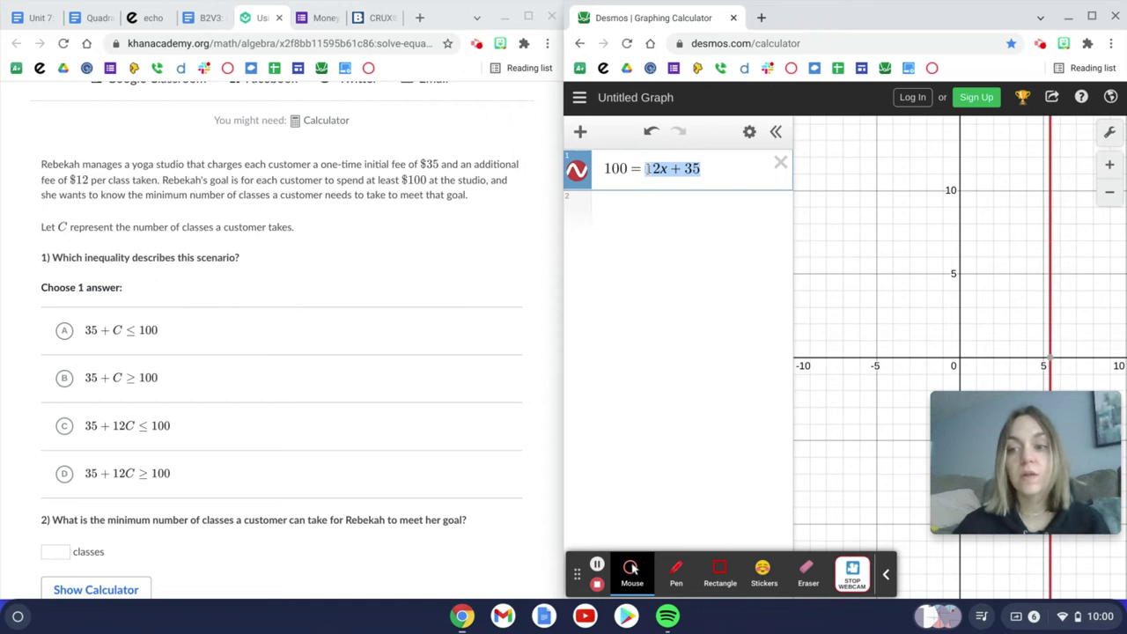
pyautogui.moveTo(646, 169); pyautogui.dragTo(627, 168)
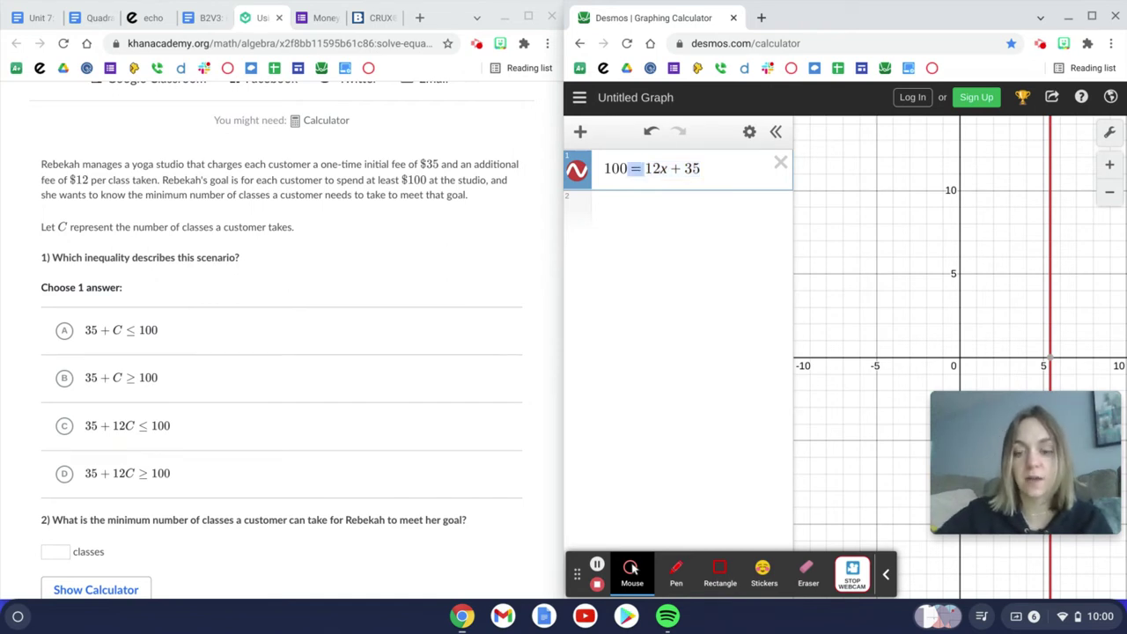
pyautogui.write('<')
pyautogui.press('BackSpace')
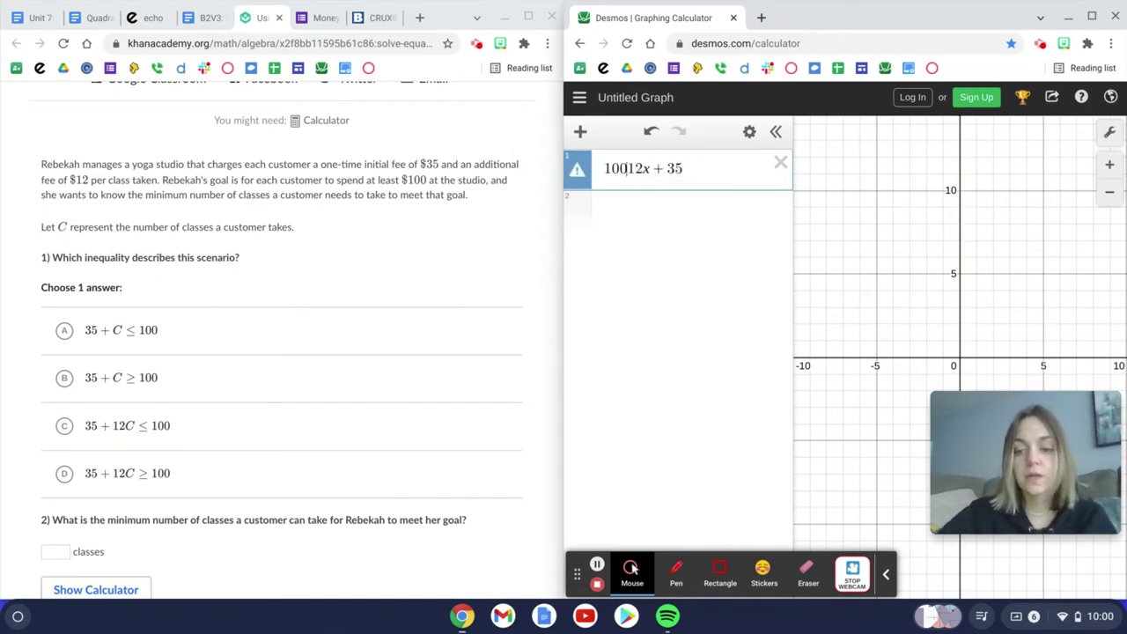
pyautogui.write('<=')
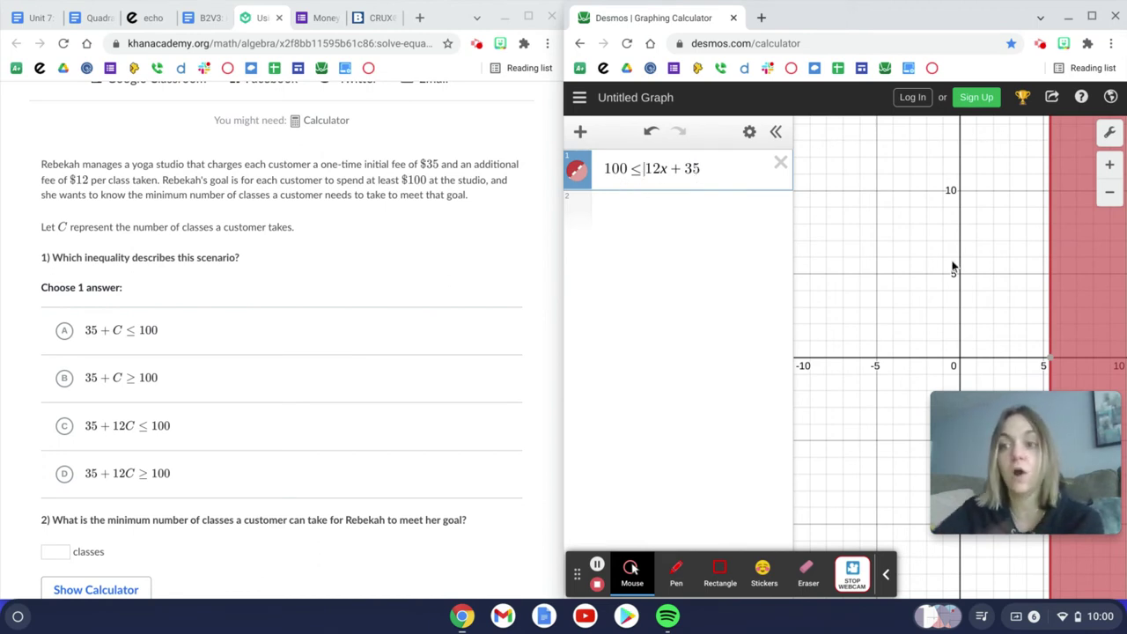
# - Compare the 100 ≤ 12x + 35 inequality with the choices and select answer D, 35 + 12C ≥ 100
pyautogui.scroll(-3, 266, 445)
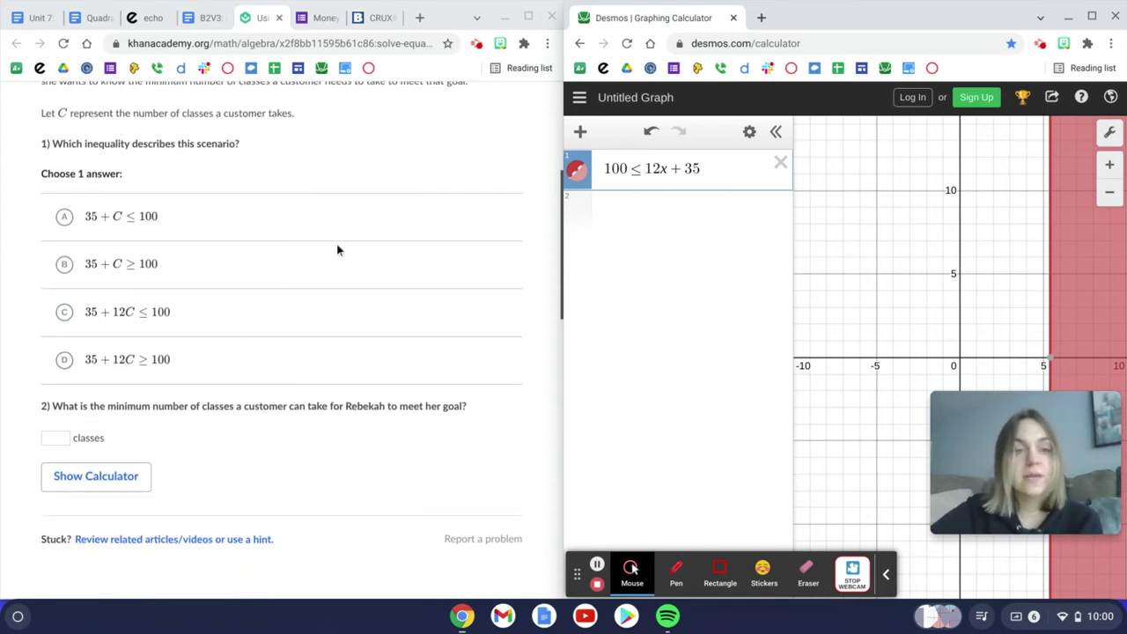
pyautogui.moveTo(744, 172); pyautogui.dragTo(604, 171)
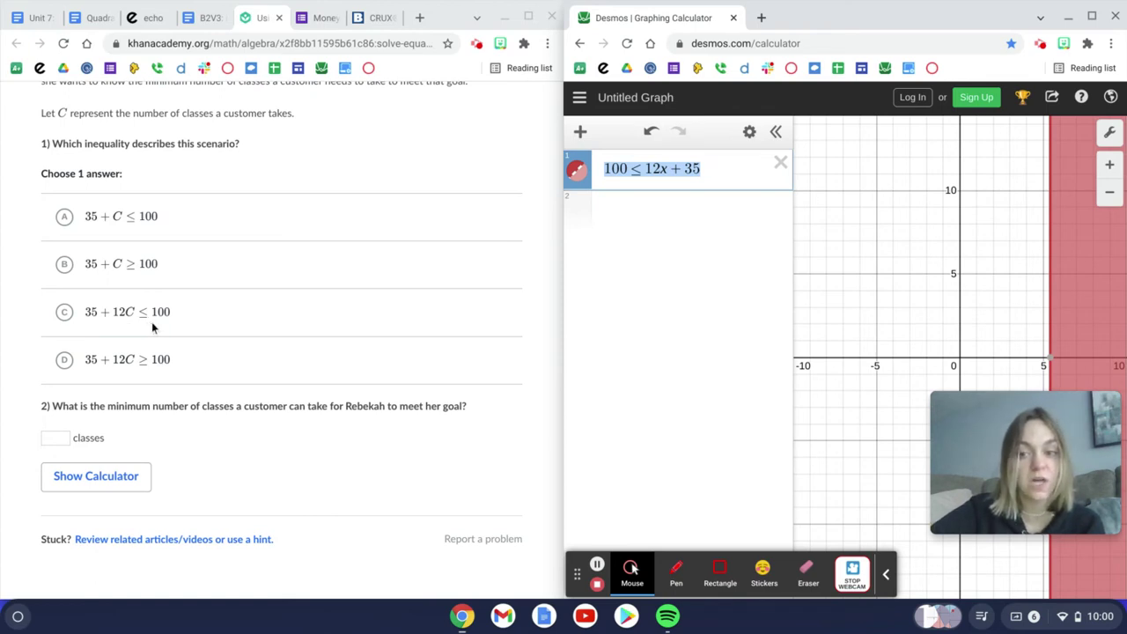
pyautogui.click(740, 168)
pyautogui.moveTo(719, 168); pyautogui.dragTo(646, 169)
pyautogui.click(120, 361)
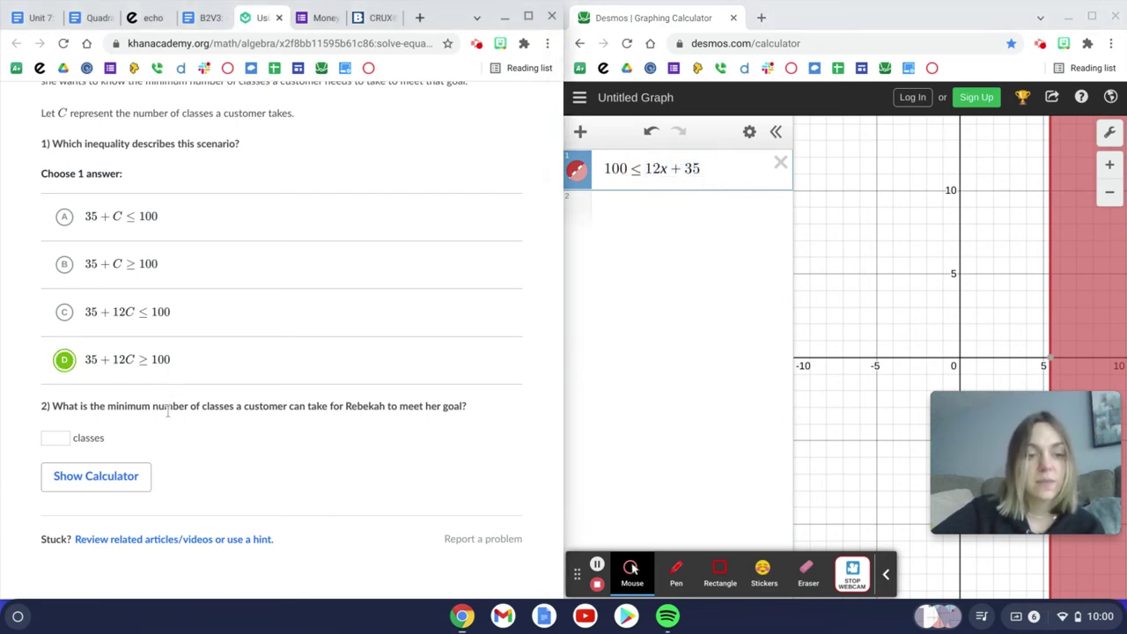
pyautogui.scroll(-1, 166, 410)
pyautogui.scroll(-1, 167, 411)
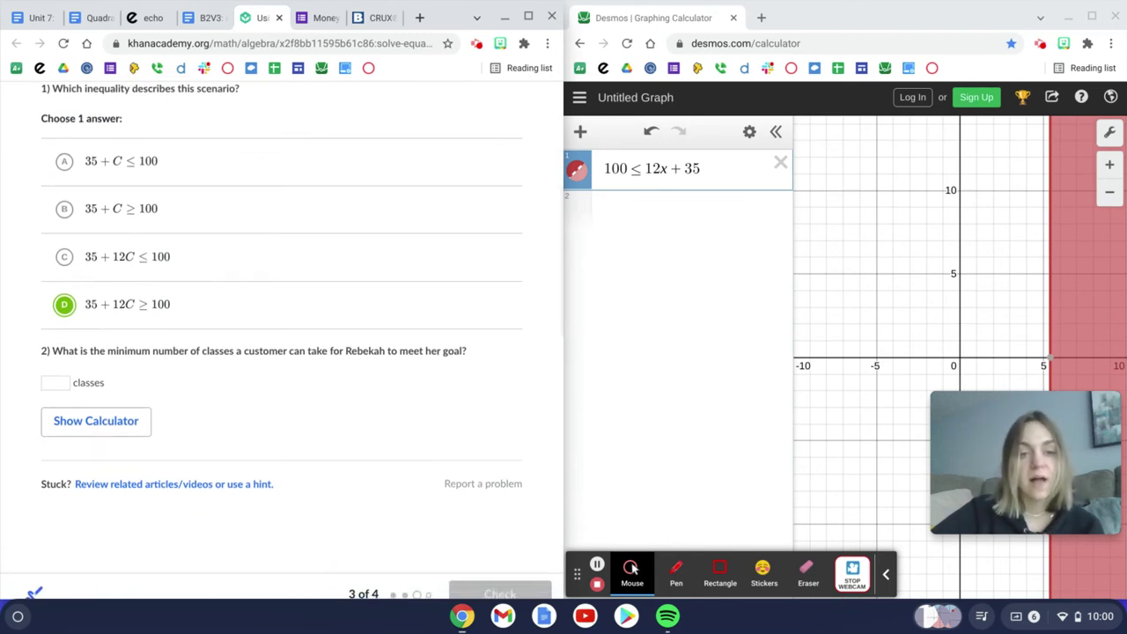
# - Mark the boundary point (5.417, 0), then add the expression 12(6)+35, which evaluates to 107
pyautogui.click(1053, 363)
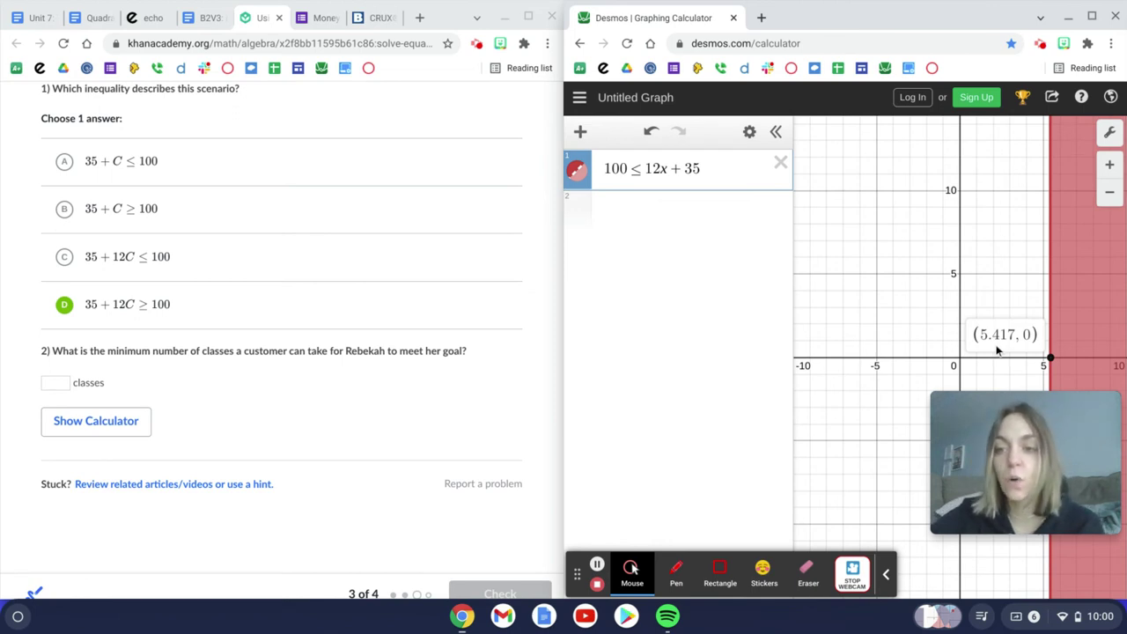
pyautogui.click(701, 214)
pyautogui.write('12')
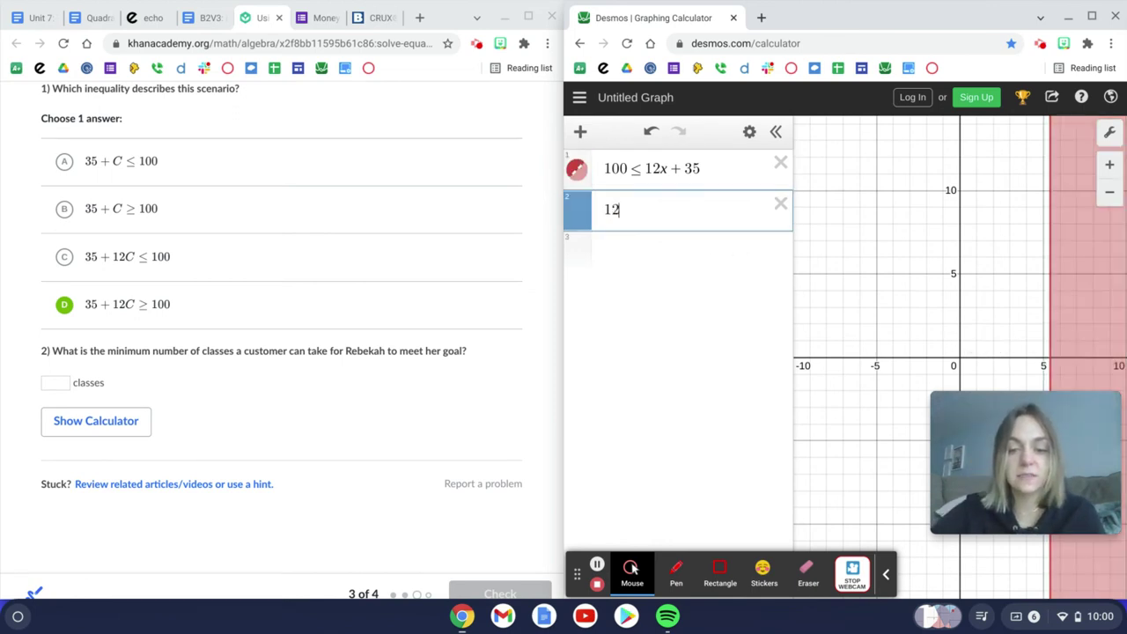
pyautogui.write('(5)')
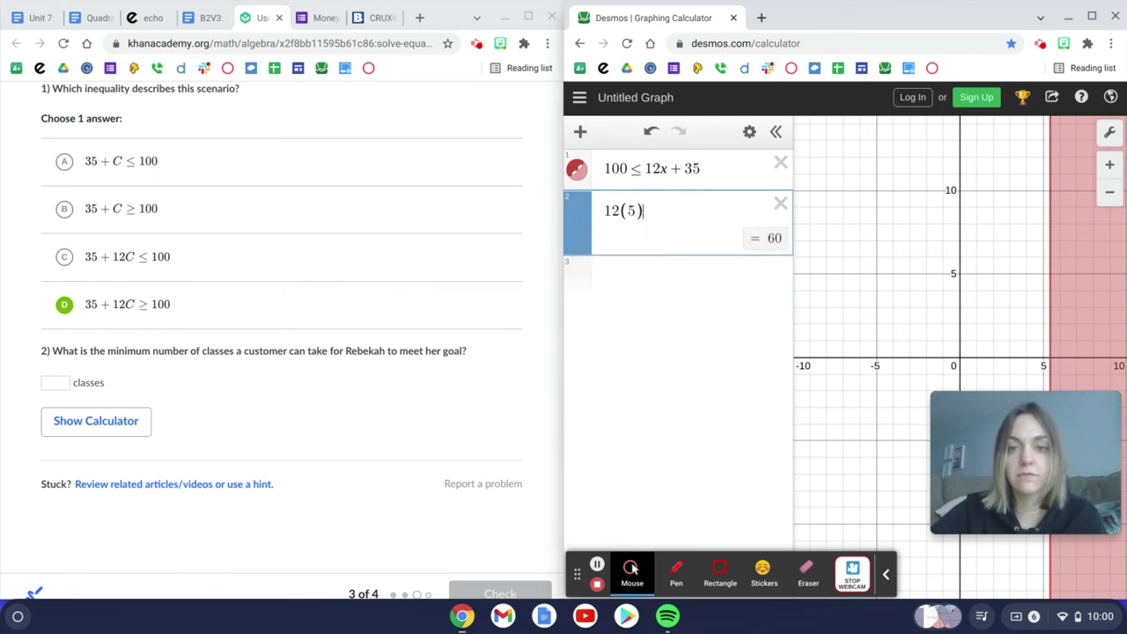
pyautogui.write('+35')
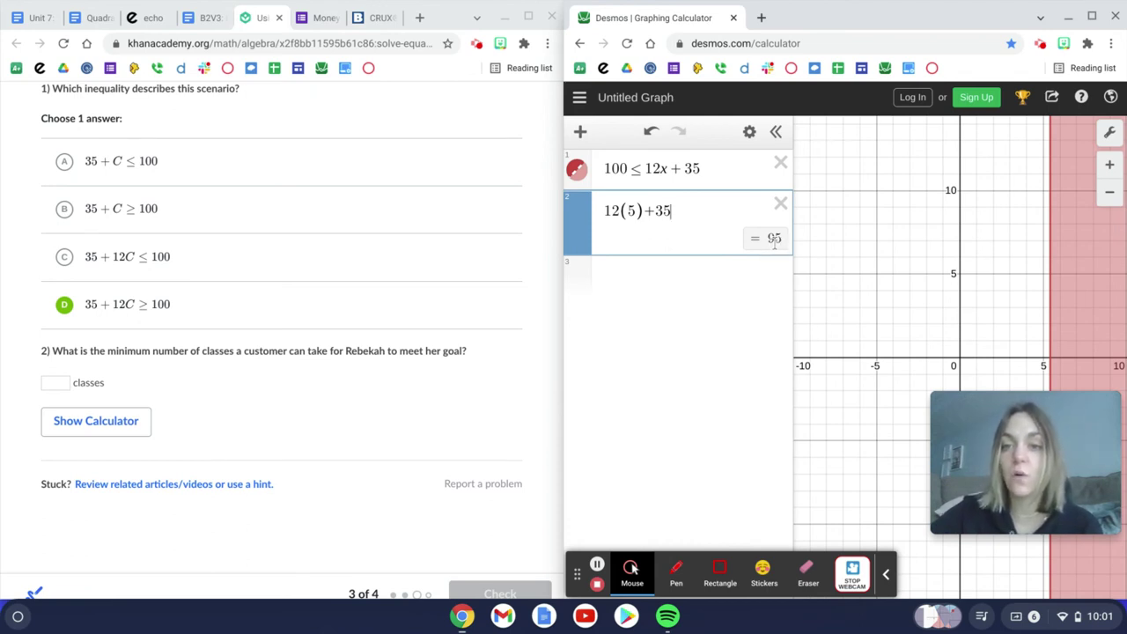
pyautogui.click(637, 212)
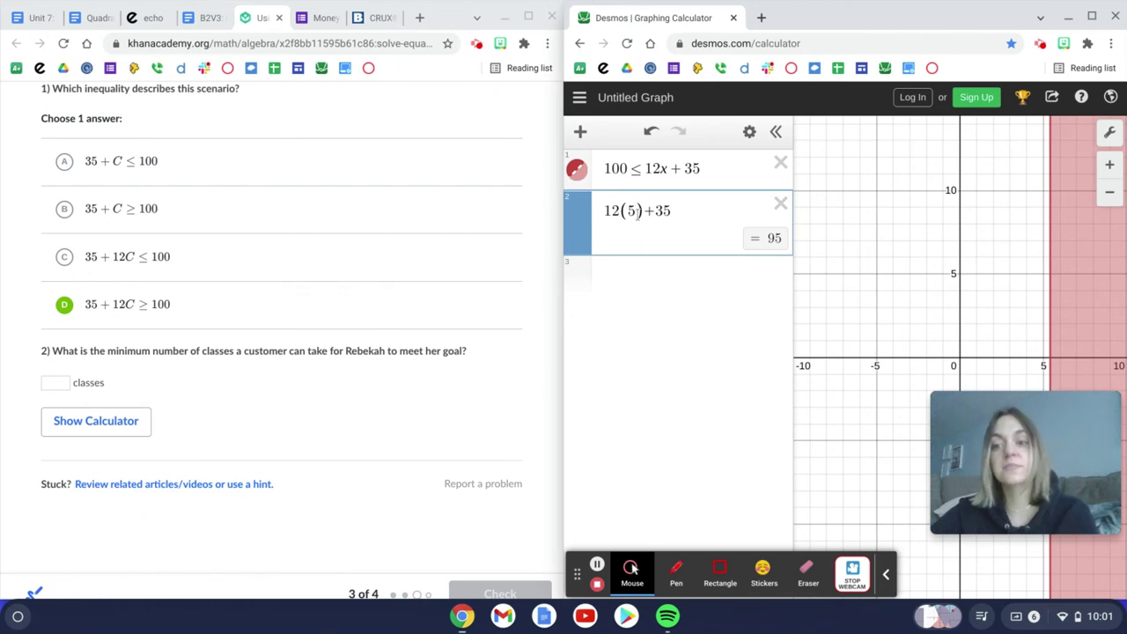
pyautogui.press('BackSpace')
pyautogui.write('6')
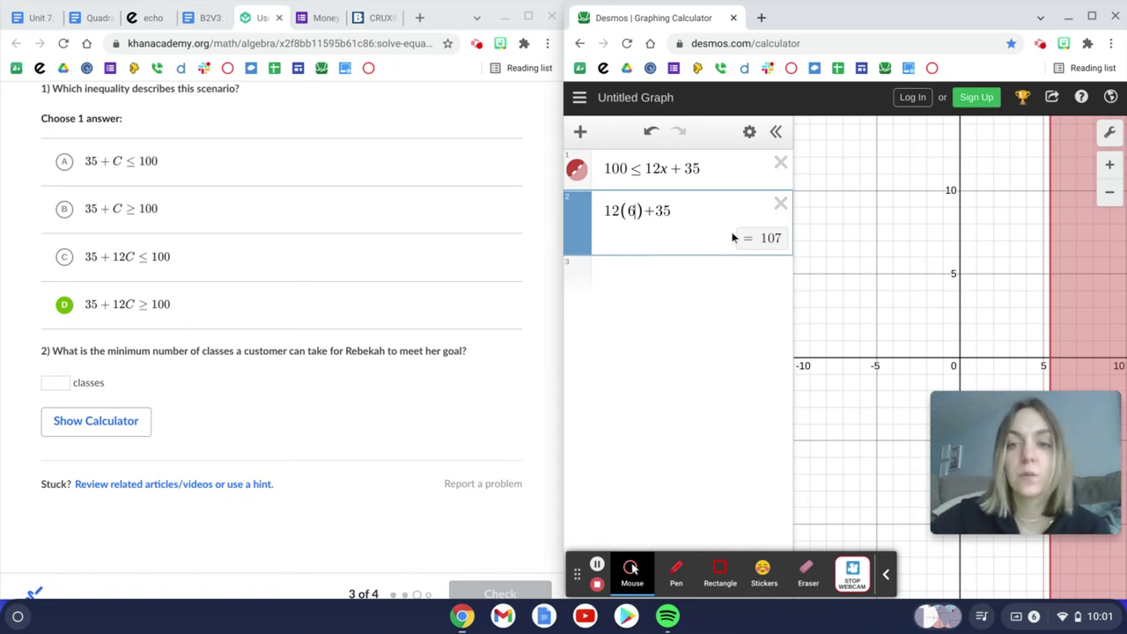
# - Enter 6 as the minimum number of classes, check the answers, and scroll back to review
pyautogui.click(63, 385)
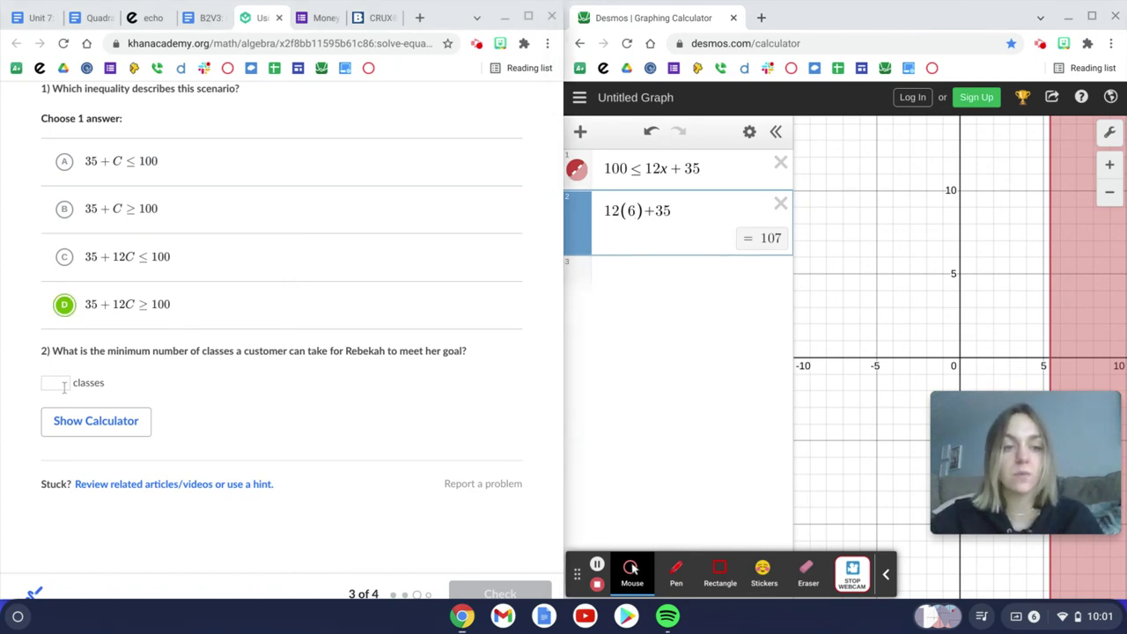
pyautogui.write('6')
pyautogui.scroll(-2, 404, 386)
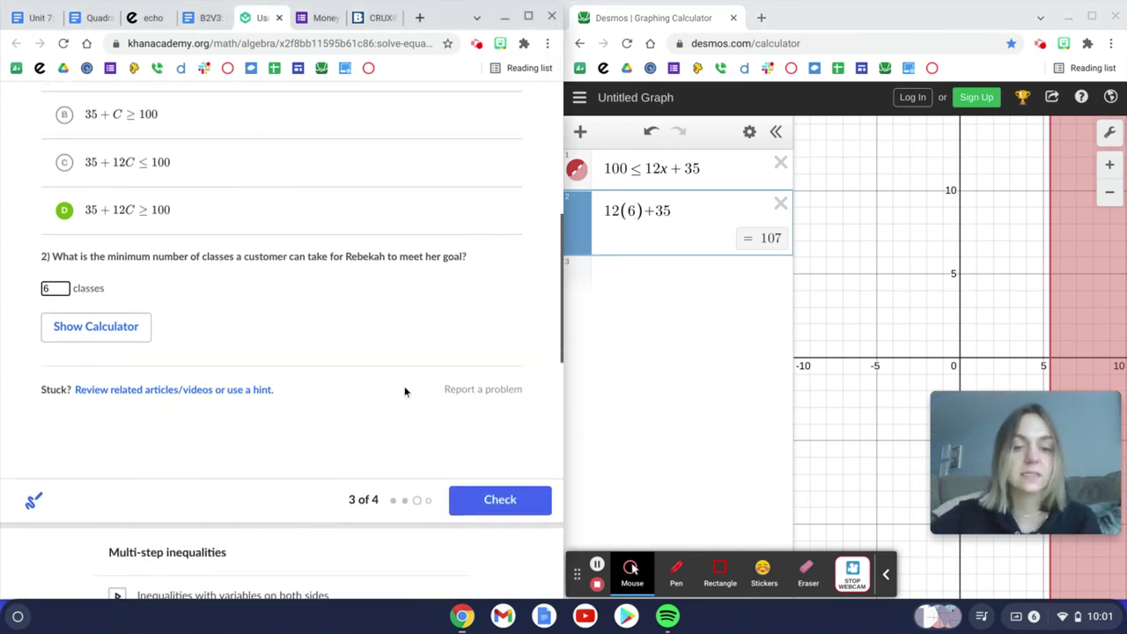
pyautogui.click(489, 491)
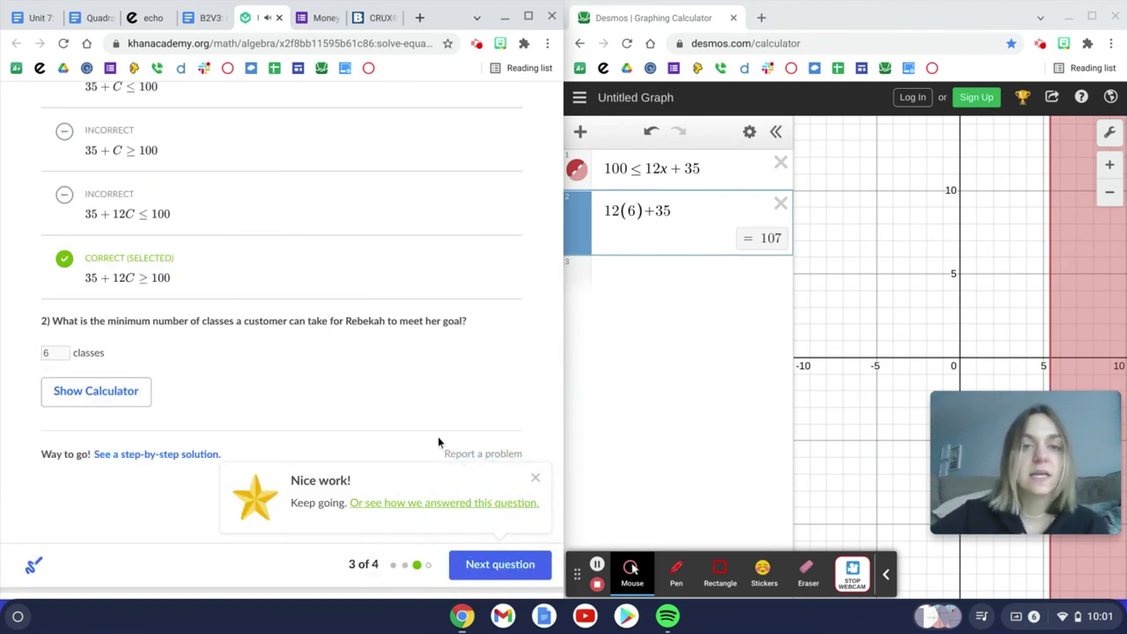
pyautogui.scroll(3, 438, 436)
pyautogui.scroll(1, 437, 436)
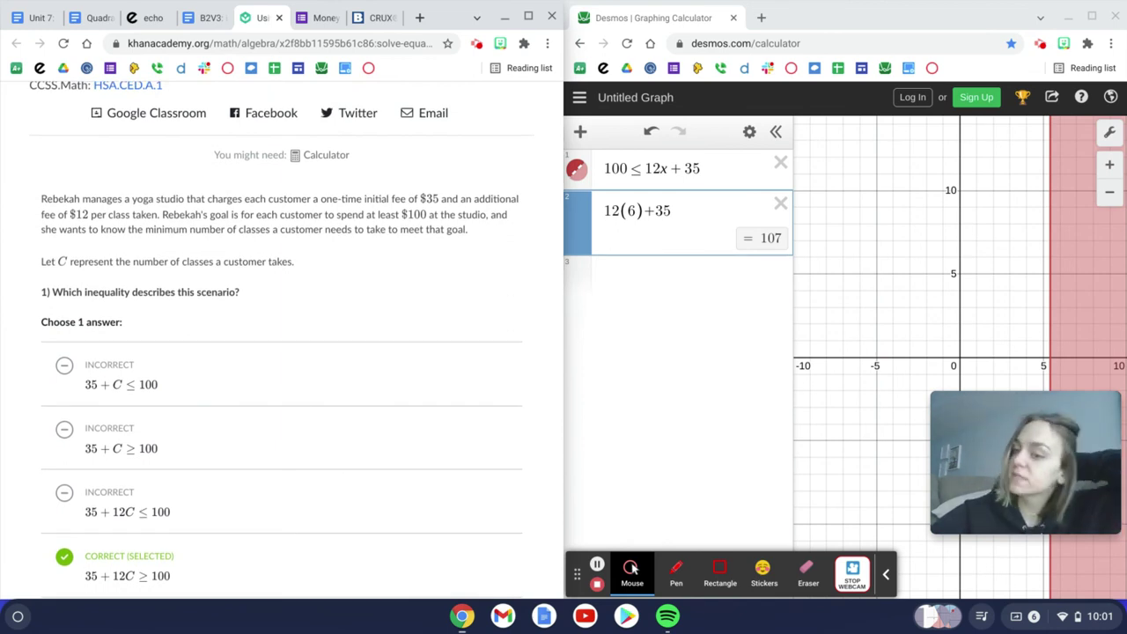
pyautogui.press('Down')
pyautogui.press('Down')
pyautogui.press('Down')
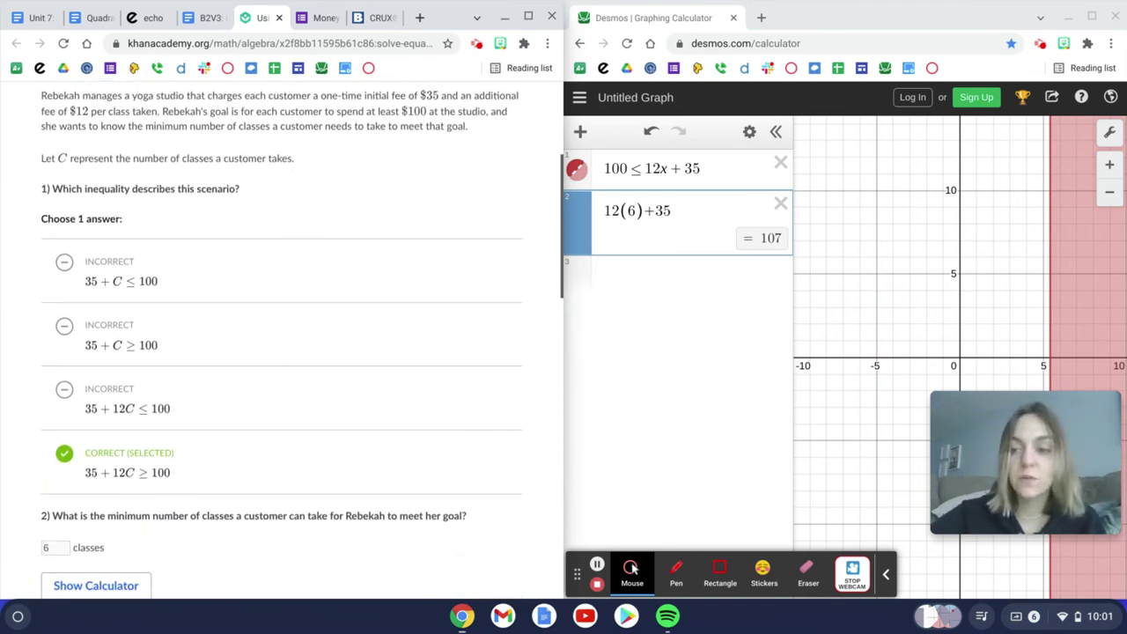